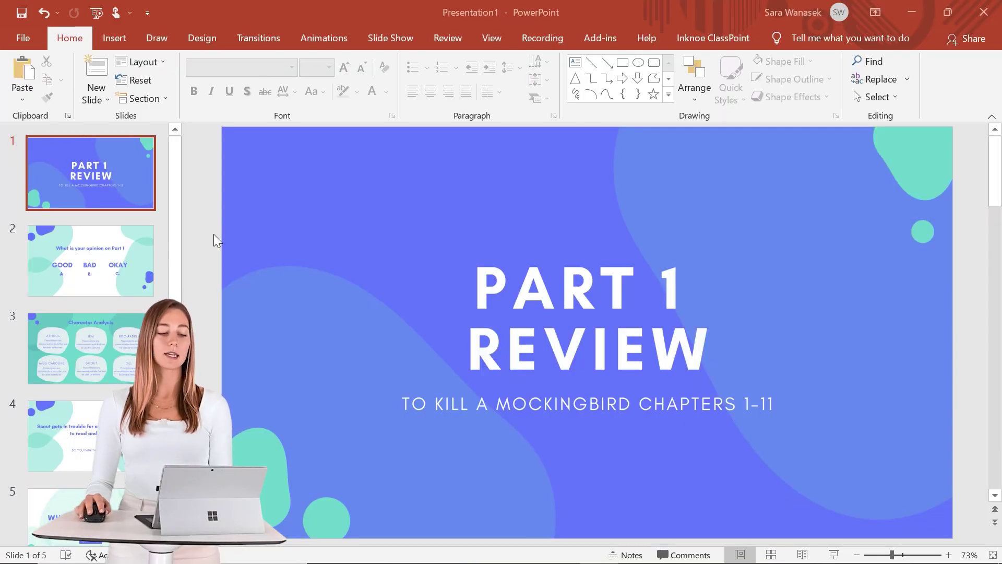
Select slide 2's Part 1 opinion question and bring up the Inknoe ClassPoint ribbon
{"action": "left_click", "coordinate": [101, 271]}
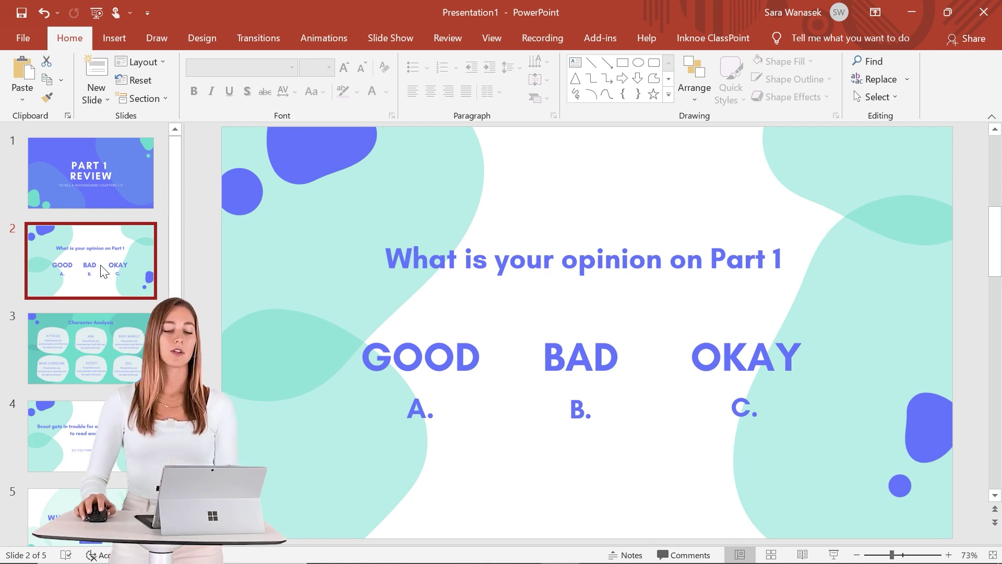
{"action": "left_click", "coordinate": [257, 205]}
{"action": "left_click", "coordinate": [717, 41]}
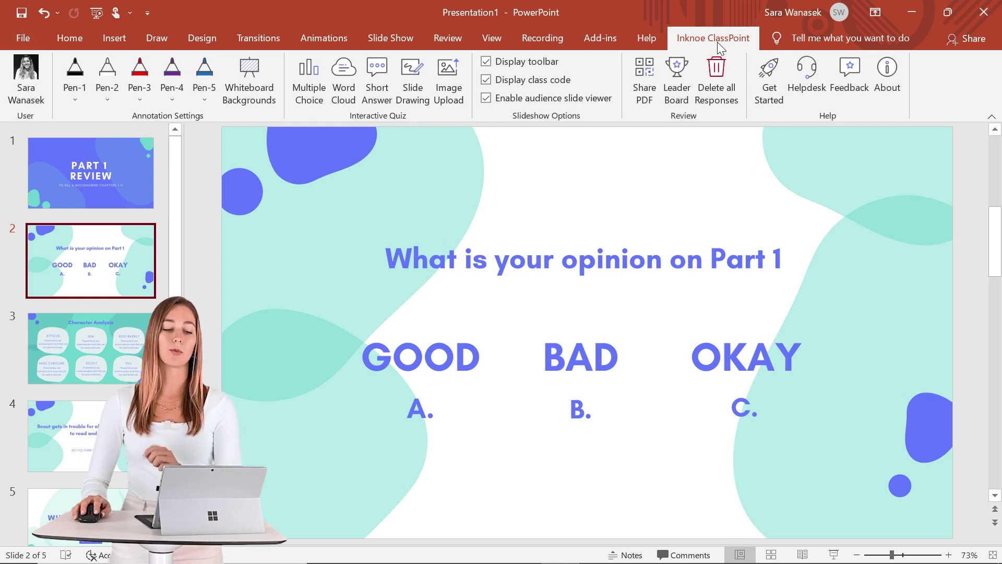
Insert a Multiple Choice quiz button, drag it above the slide 2 title, and mark a correct answer
{"action": "left_click", "coordinate": [314, 78]}
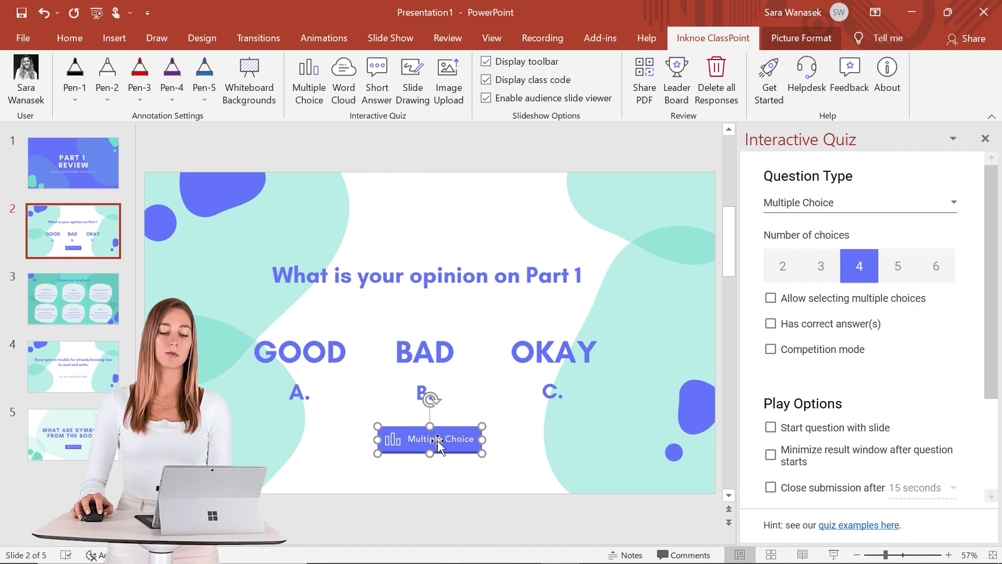
{"action": "left_click_drag", "start_coordinate": [437, 445], "coordinate": [437, 227]}
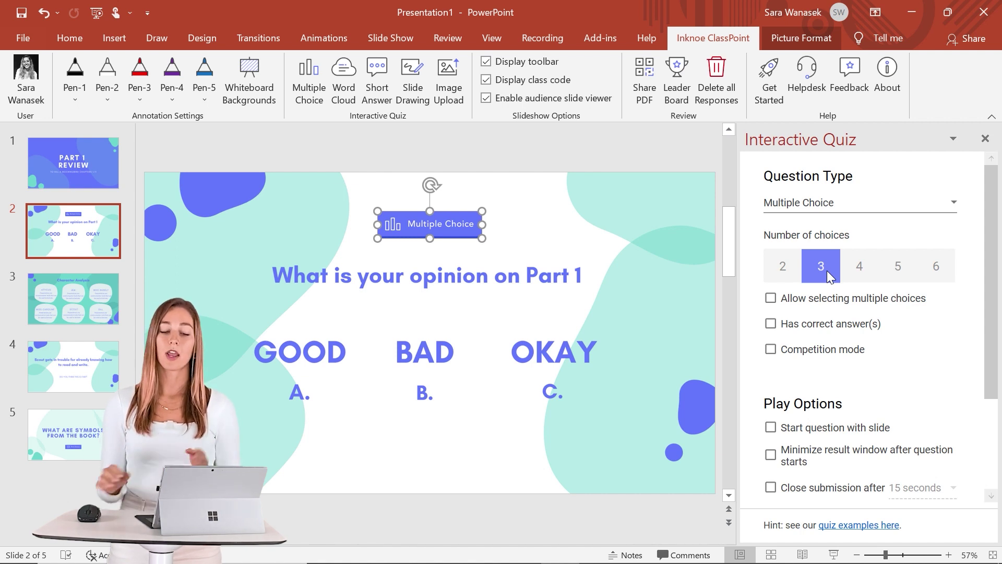
{"action": "left_click", "coordinate": [819, 328]}
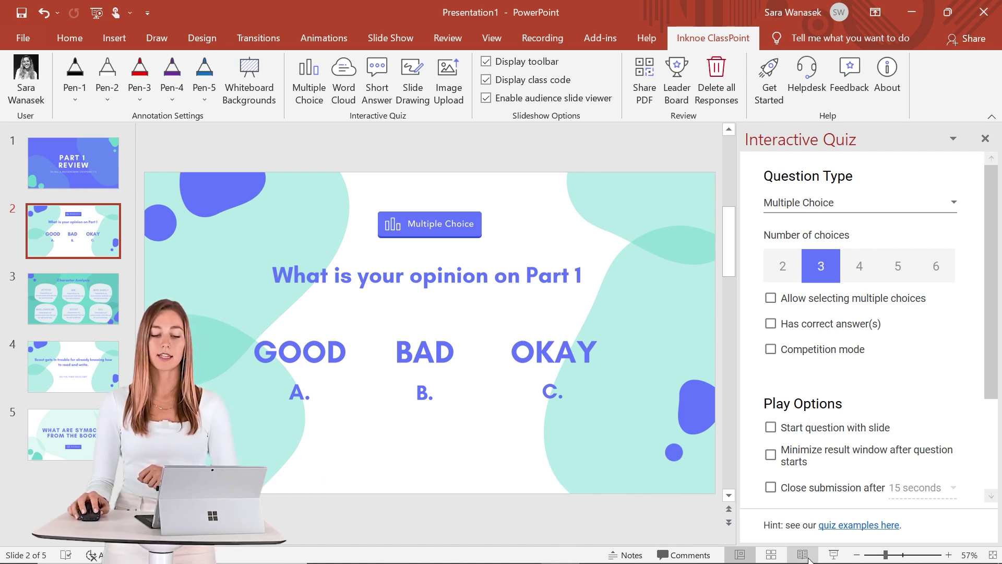
Start the slide show in a restored window and load classpoint.app in Chrome
{"action": "left_click", "coordinate": [834, 554]}
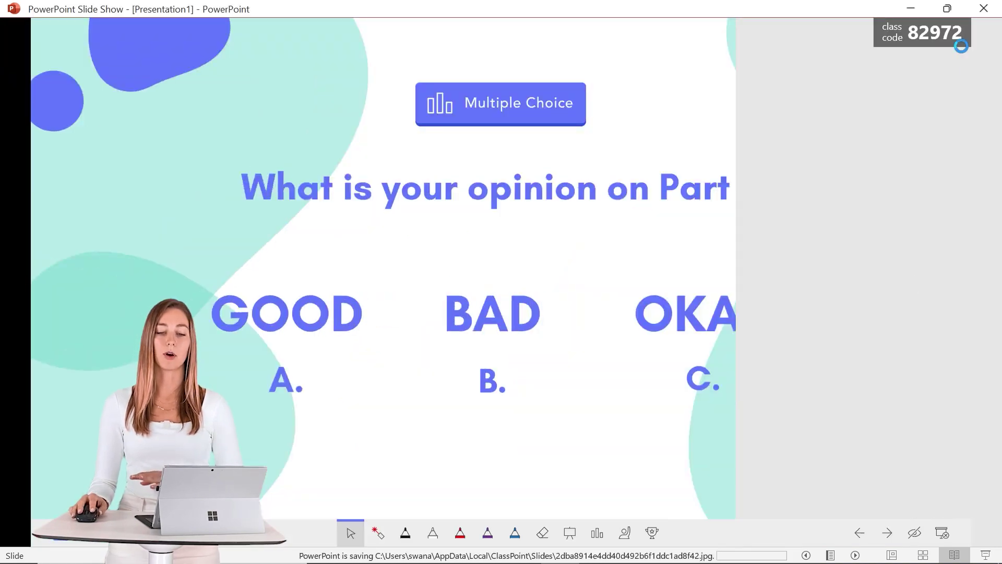
{"action": "left_click", "coordinate": [954, 11]}
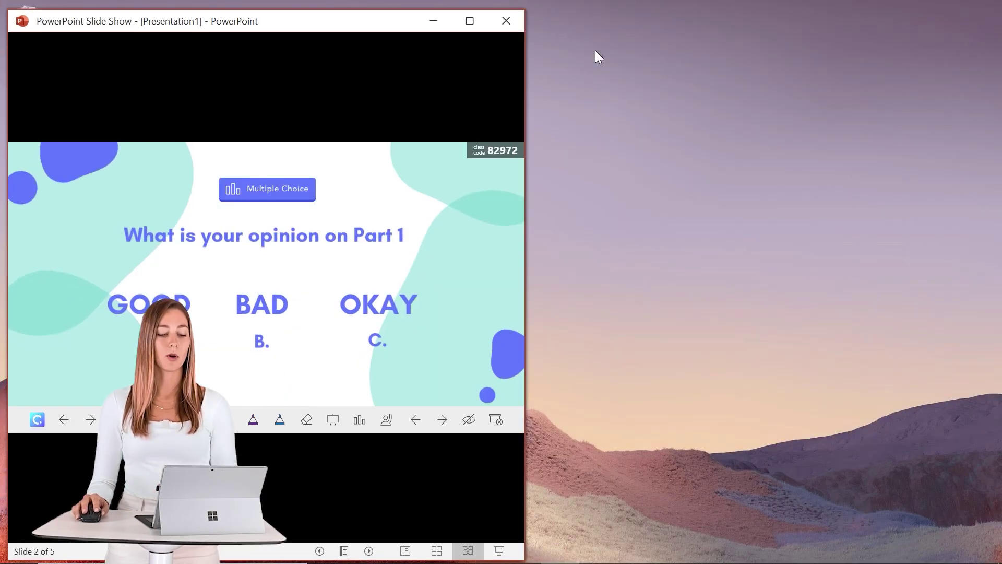
{"action": "mouse_move", "coordinate": [501, 561]}
{"action": "left_click", "coordinate": [444, 553]}
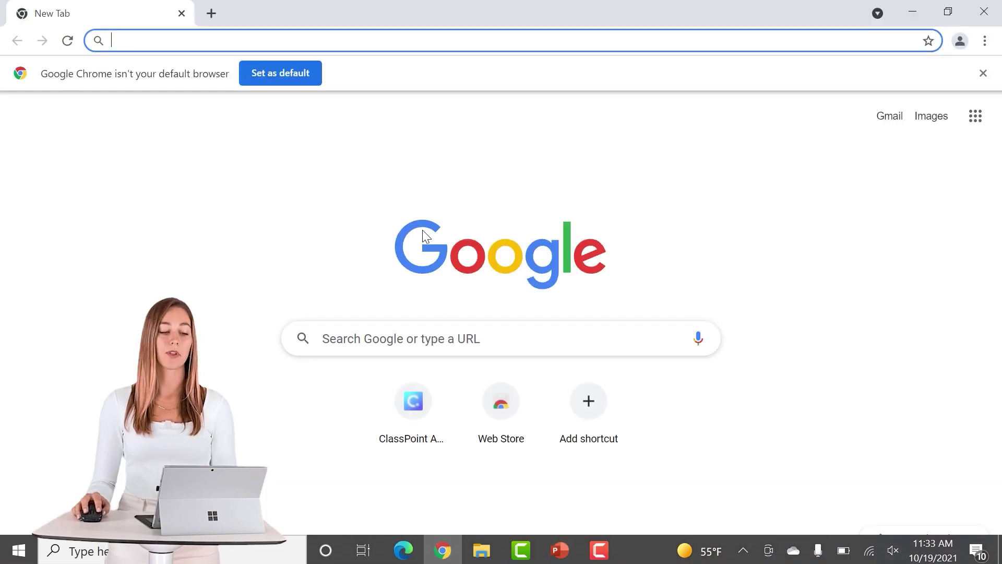
{"action": "type", "text": "clas"}
{"action": "key", "text": "Return"}
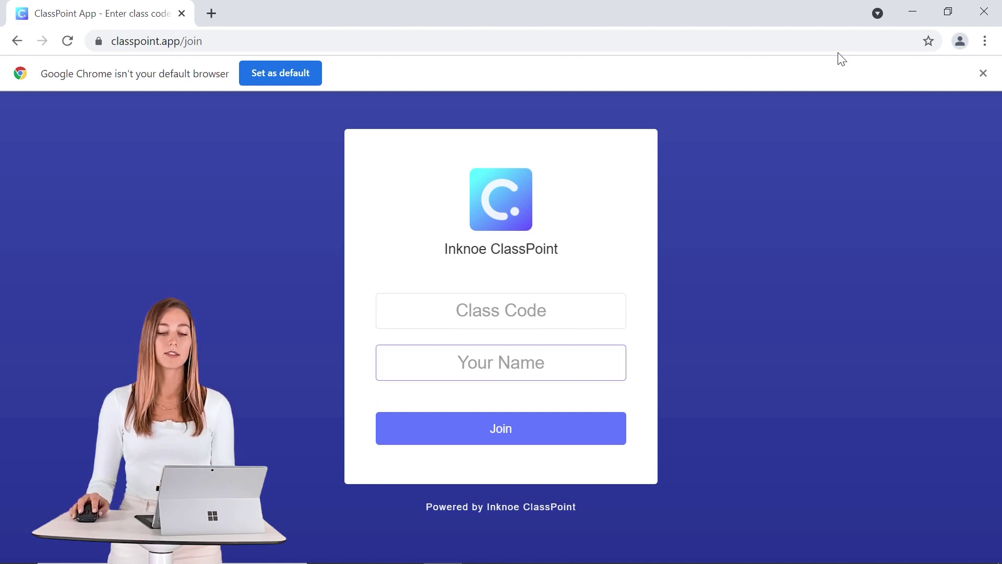
{"action": "left_click", "coordinate": [948, 11]}
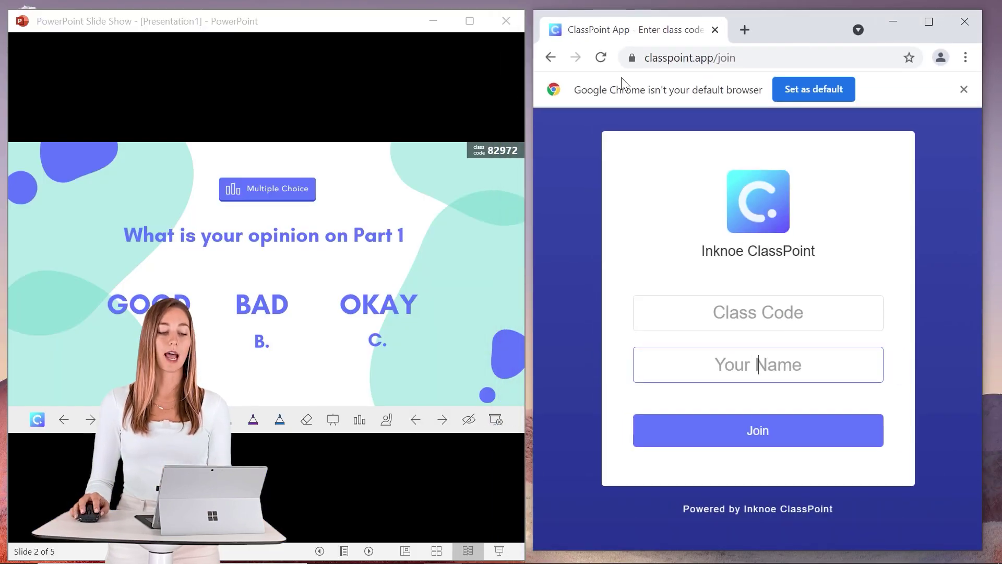
{"action": "left_click", "coordinate": [735, 305]}
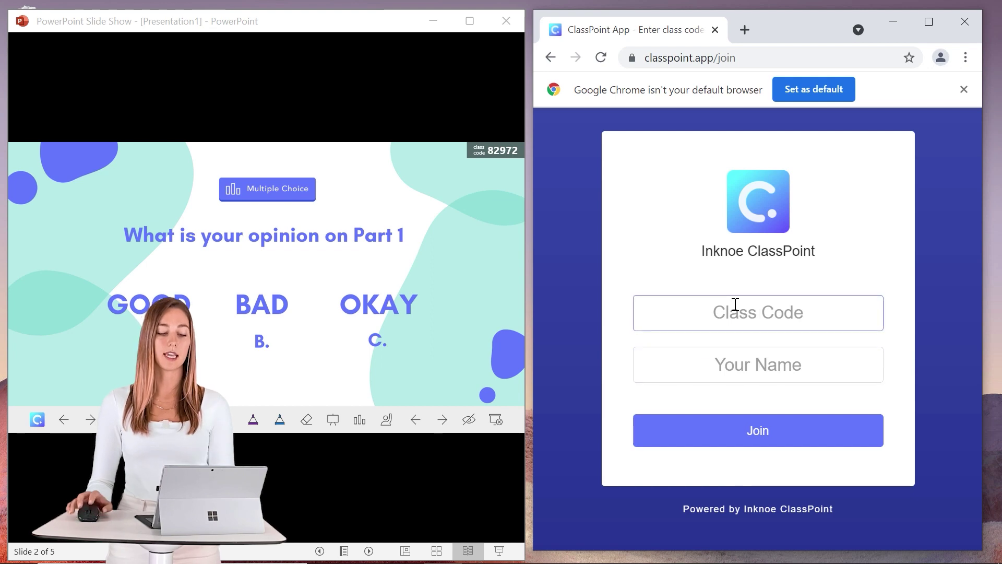
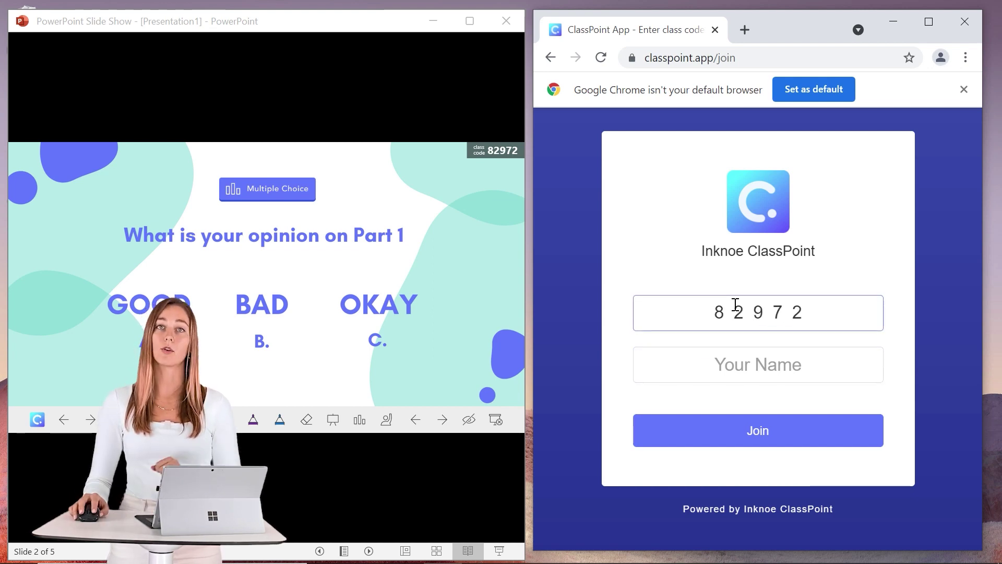
{"action": "left_click", "coordinate": [755, 363]}
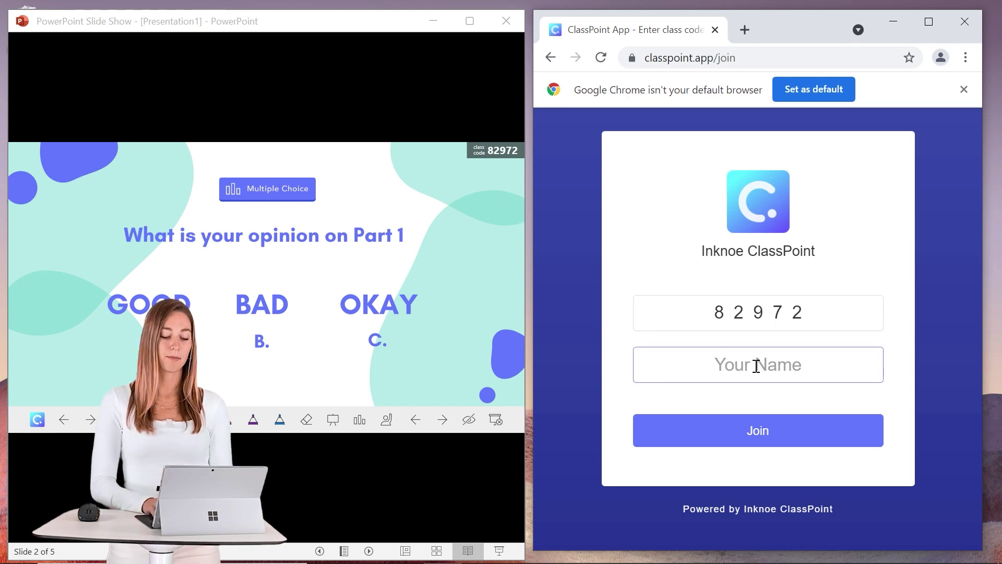
{"action": "type", "text": "Sara"}
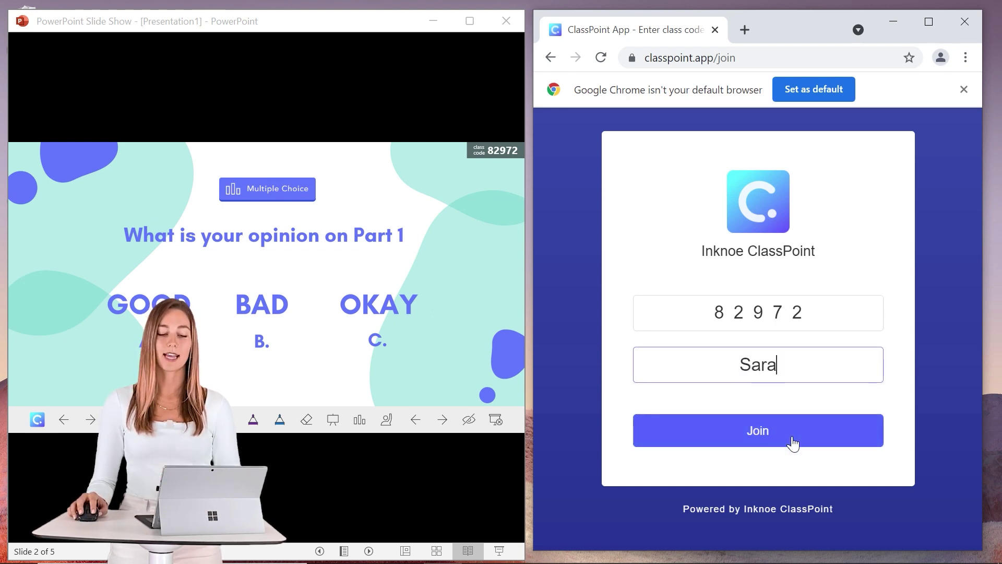
{"action": "left_click", "coordinate": [792, 440]}
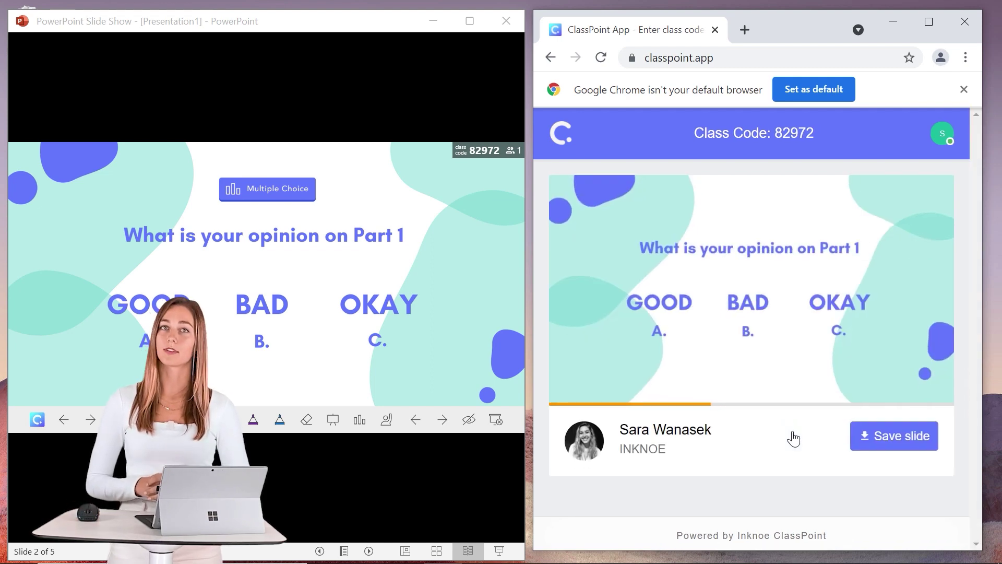
Start the slide 2 multiple-choice poll and submit Option A from the browser
{"action": "left_click", "coordinate": [385, 233]}
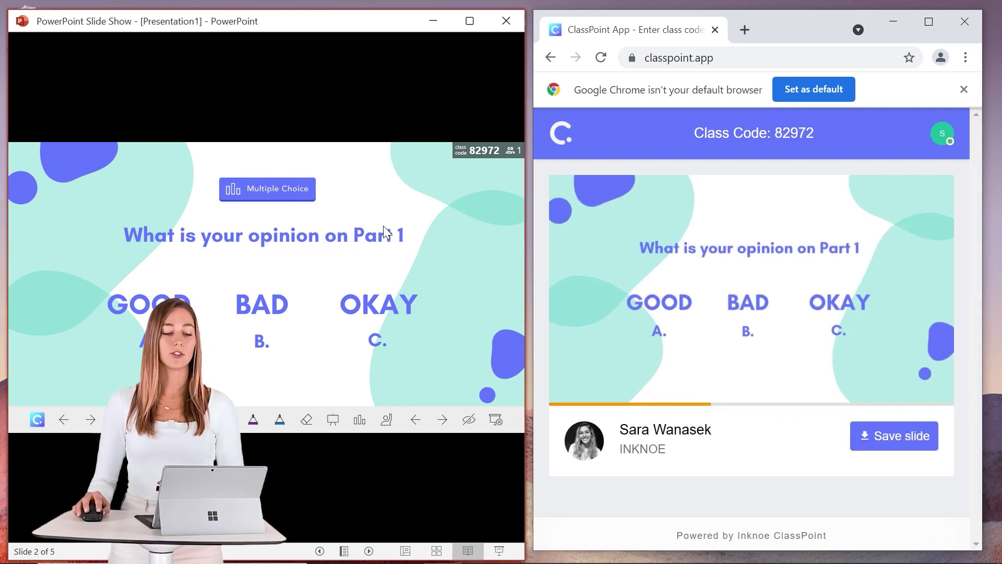
{"action": "left_click", "coordinate": [308, 191]}
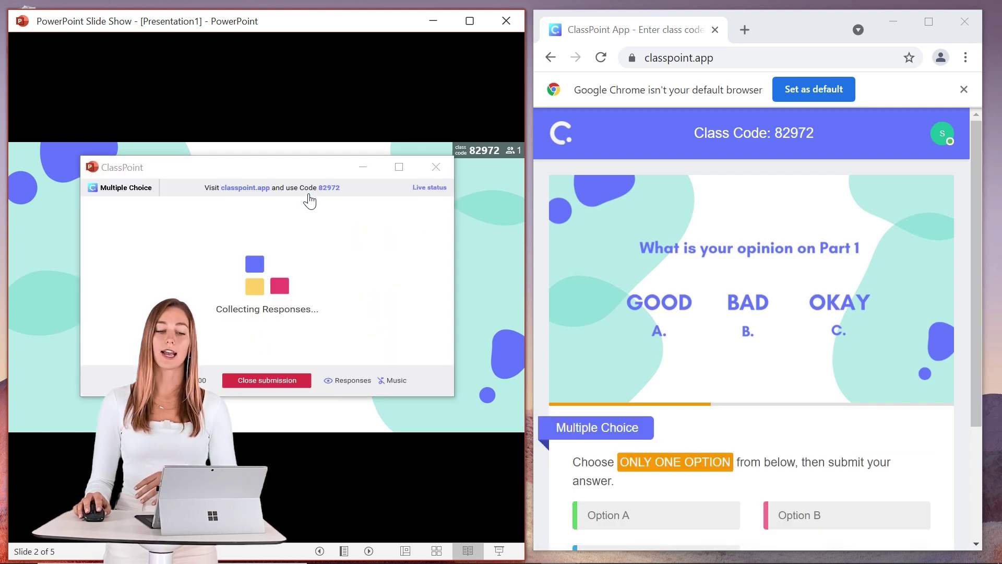
{"action": "scroll", "coordinate": [707, 403], "scroll_direction": "down", "scroll_amount": 1}
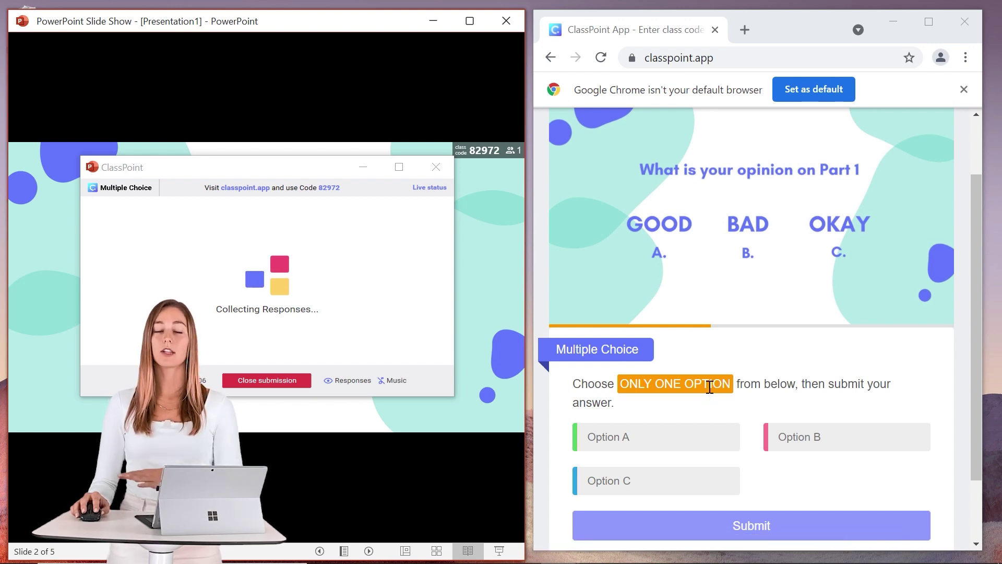
{"action": "left_click", "coordinate": [691, 443]}
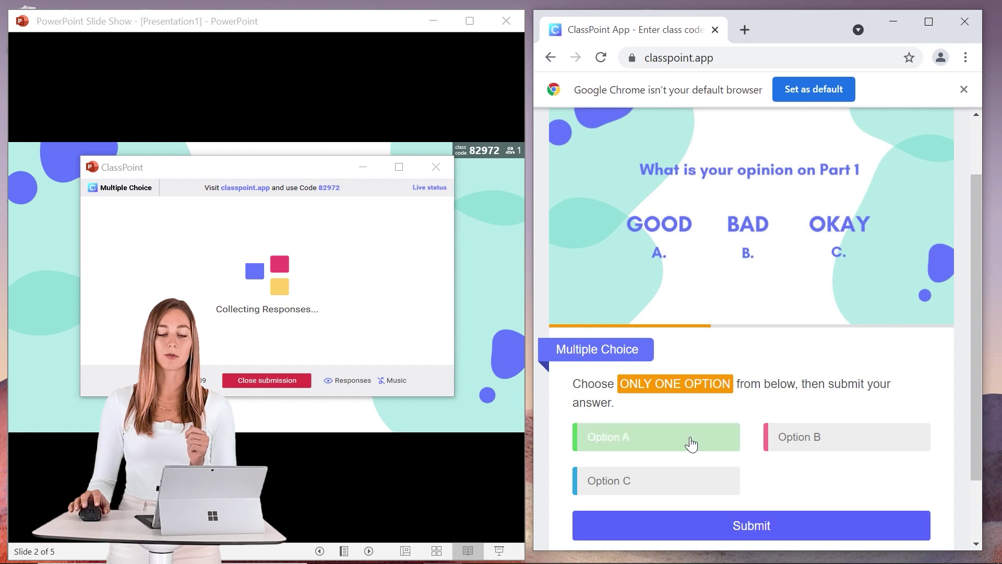
{"action": "left_click", "coordinate": [794, 538]}
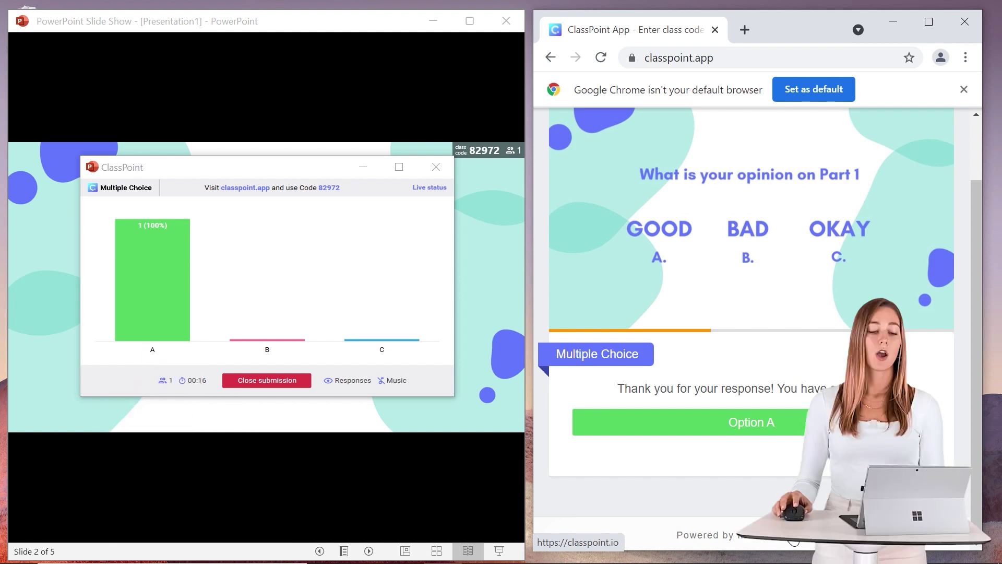
Close poll submissions, confirm Sara chose A, and save the results for review
{"action": "left_click", "coordinate": [271, 352]}
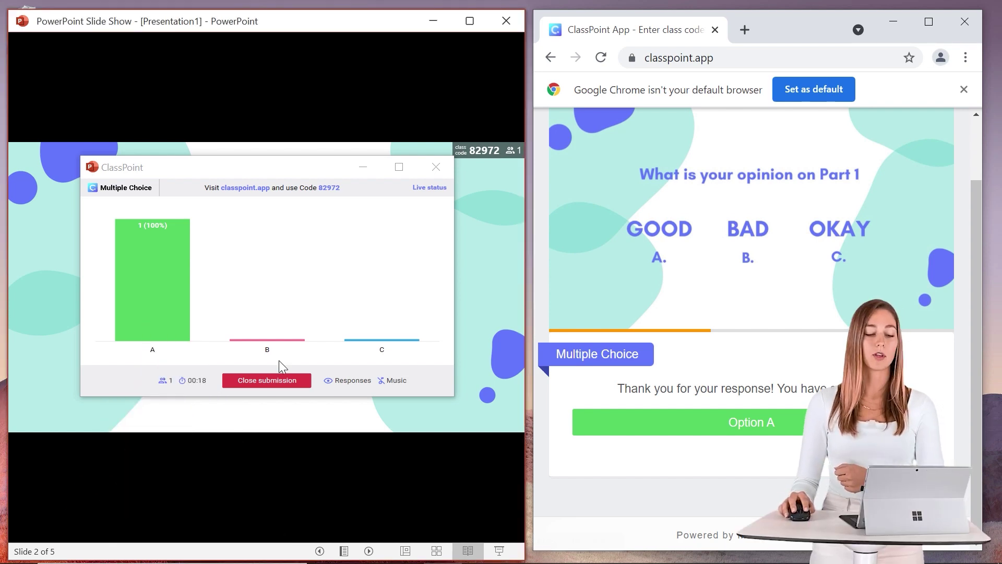
{"action": "left_click", "coordinate": [263, 382]}
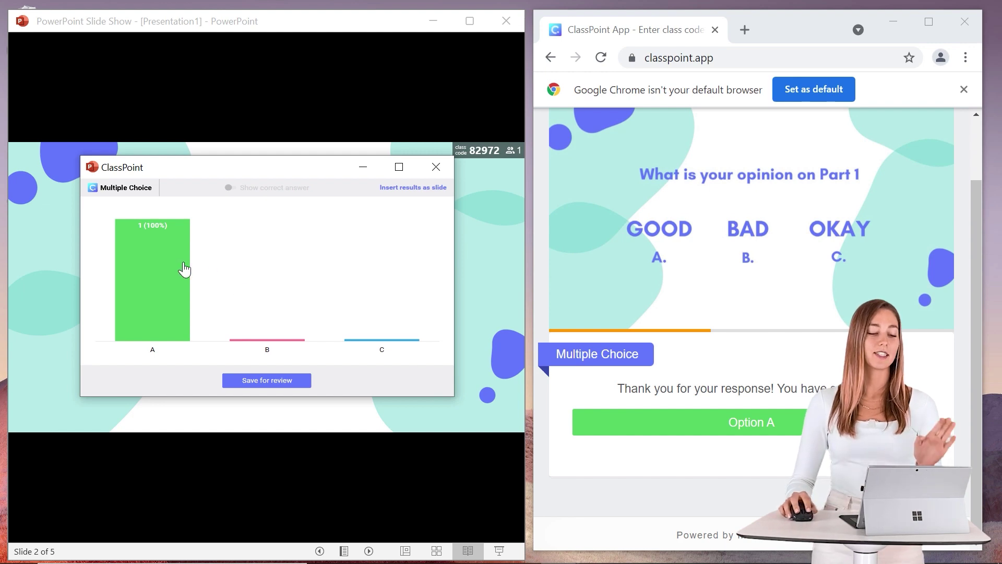
{"action": "left_click", "coordinate": [165, 275]}
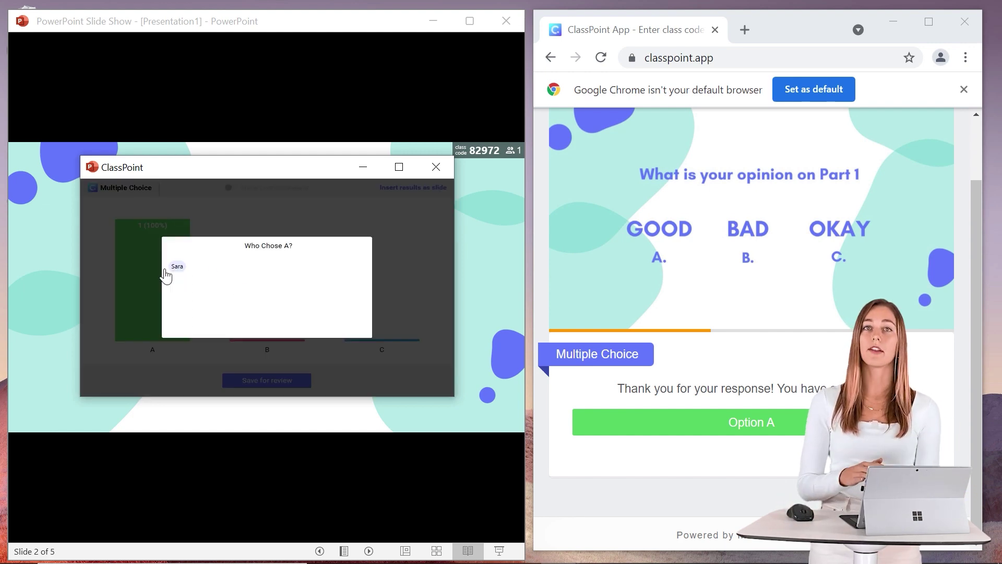
{"action": "left_click", "coordinate": [252, 203]}
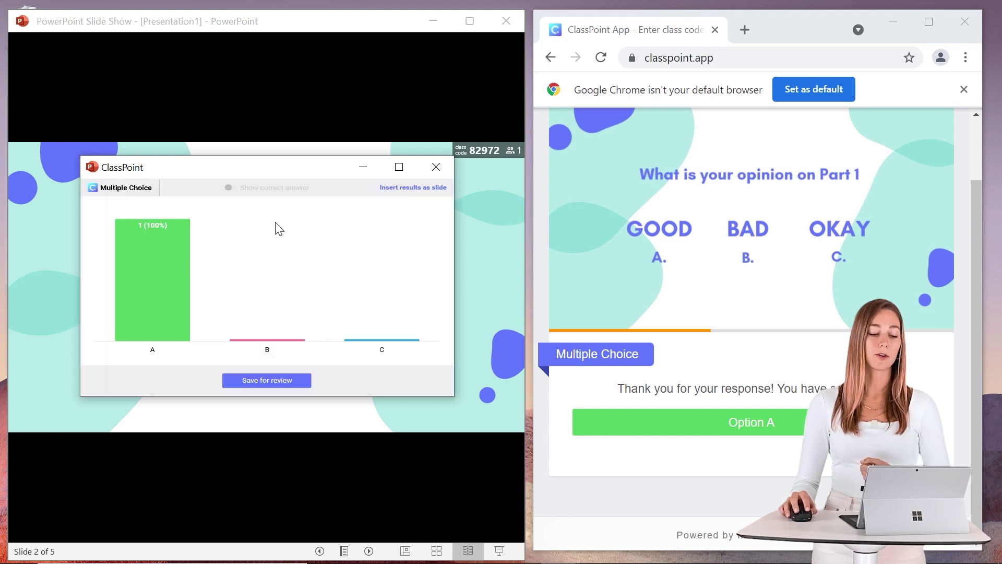
{"action": "left_click", "coordinate": [300, 384]}
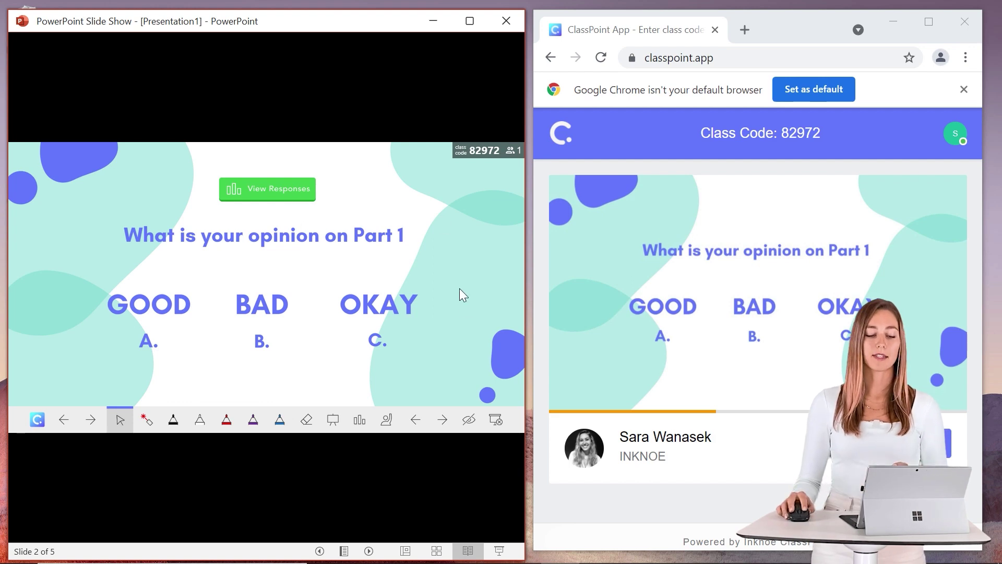
Advance two slides to slide 4's fairness question and start a True/False Quick Poll
{"action": "left_click", "coordinate": [447, 416]}
{"action": "left_click", "coordinate": [448, 416]}
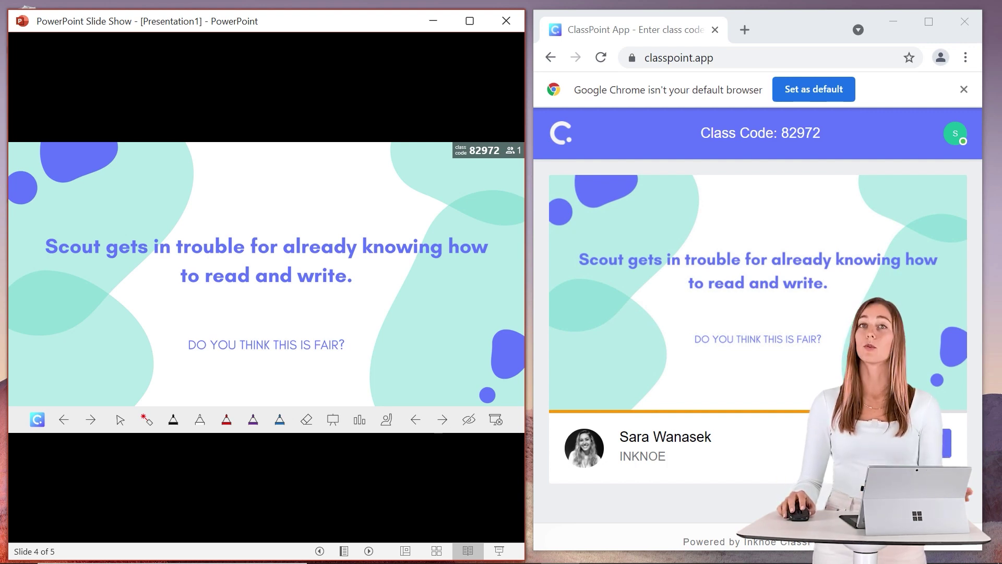
{"action": "left_click", "coordinate": [360, 421]}
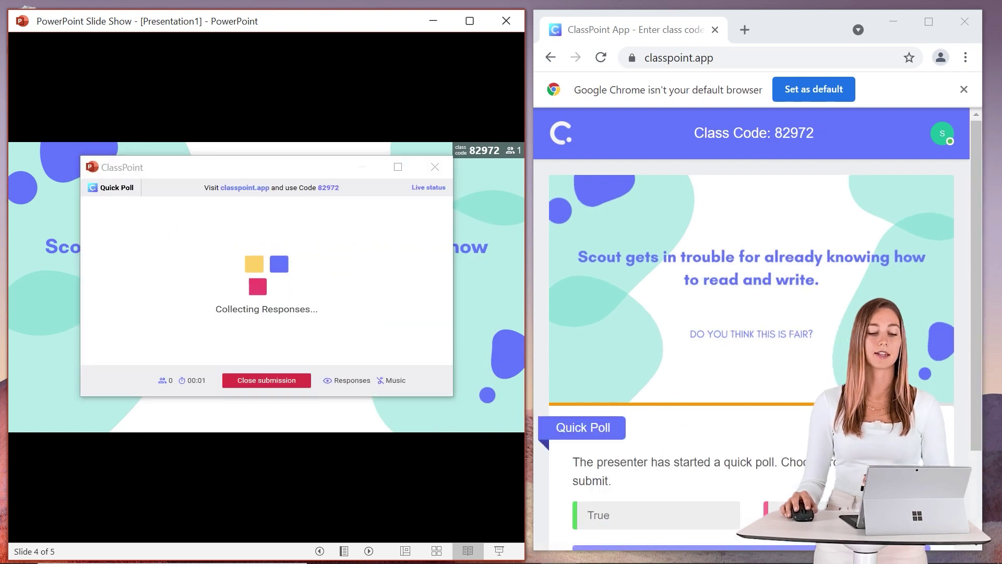
{"action": "scroll", "coordinate": [757, 407], "scroll_direction": "down", "scroll_amount": 2}
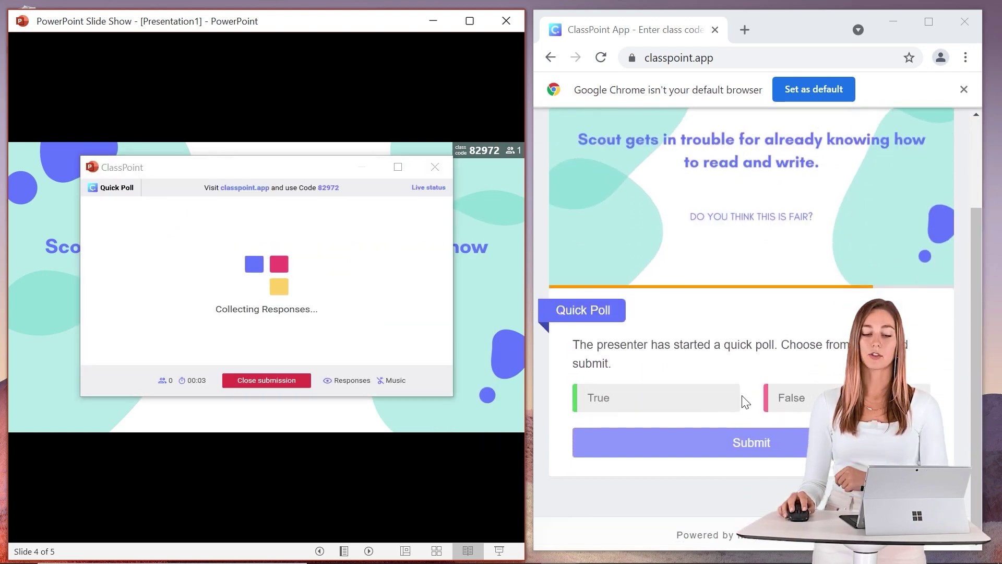
Submit False in classpoint.app, close quick poll submissions, and dismiss the results window
{"action": "left_click", "coordinate": [804, 404]}
{"action": "left_click", "coordinate": [795, 443]}
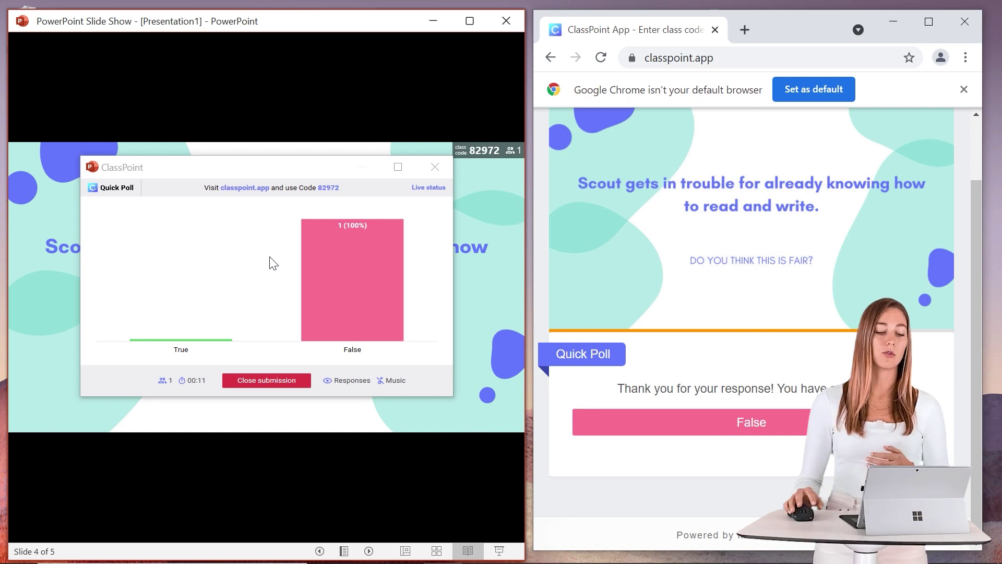
{"action": "left_click", "coordinate": [289, 382]}
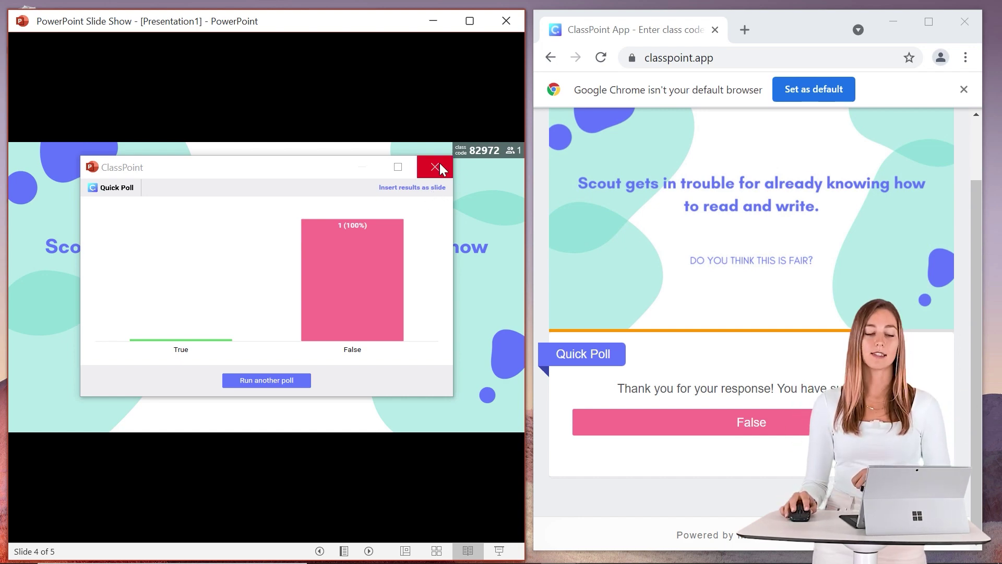
{"action": "left_click", "coordinate": [439, 167]}
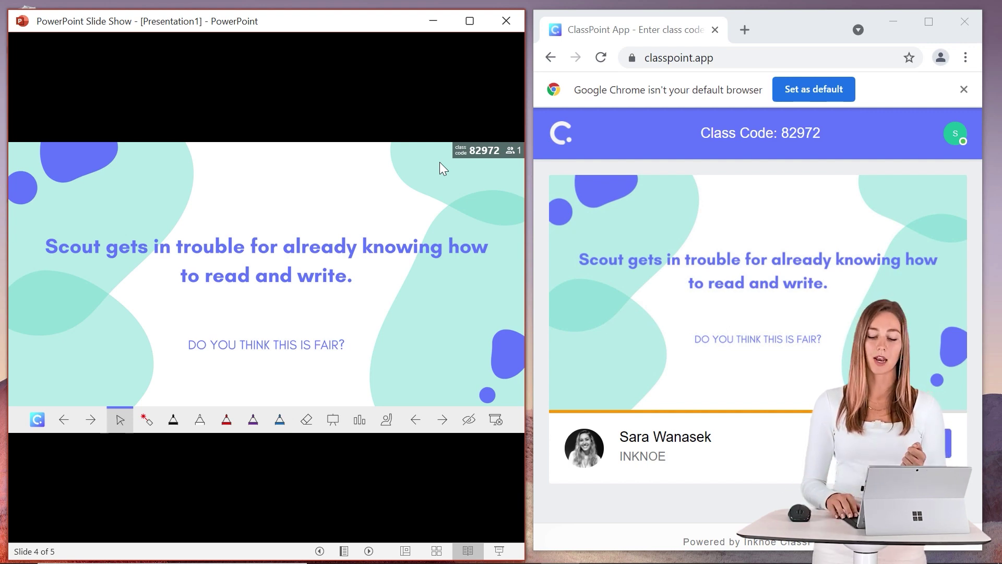
Advance with the Right arrow to slide 5's Short Answer question about book symbols
{"action": "key", "text": "Right"}
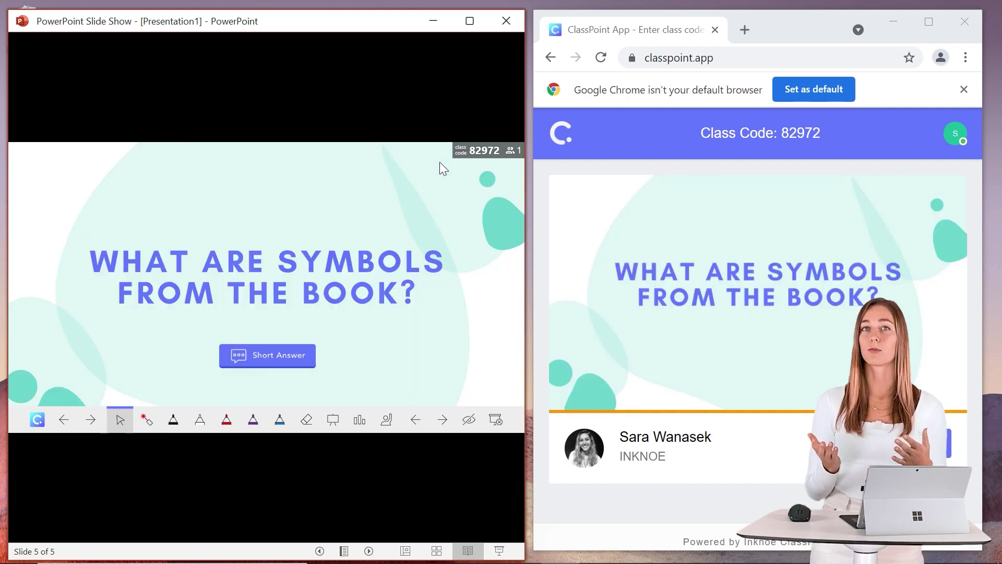